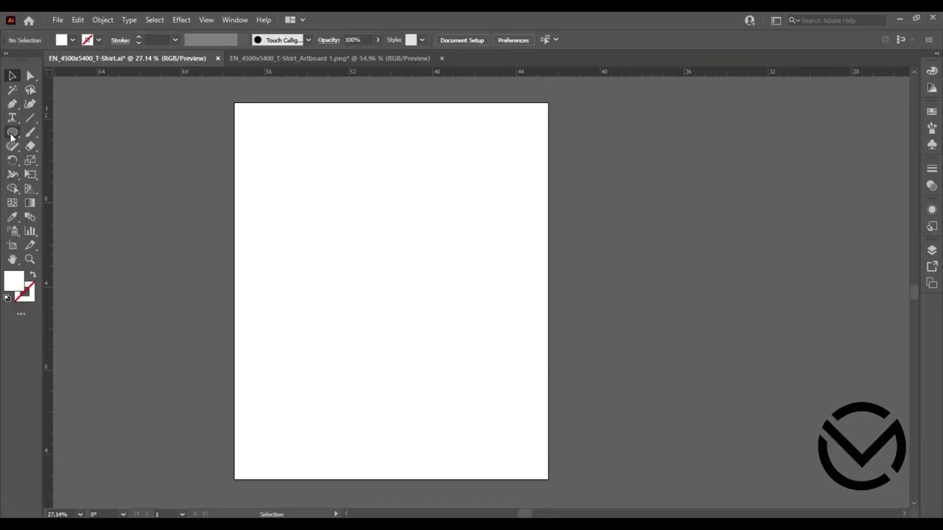
- Draw a black-filled rectangle over the entire artboard and lock it as the background
click(12, 137)
click(44, 130)
drag(233, 101, 547, 479)
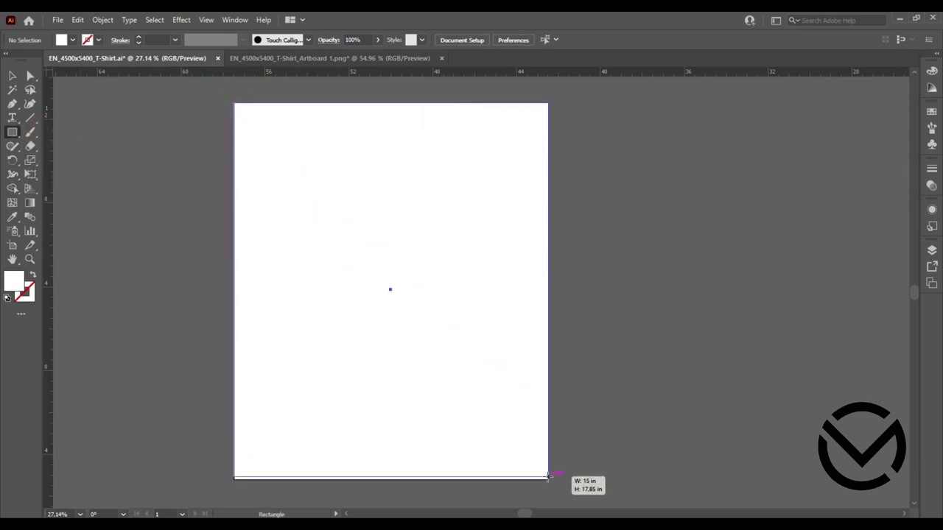
click(932, 113)
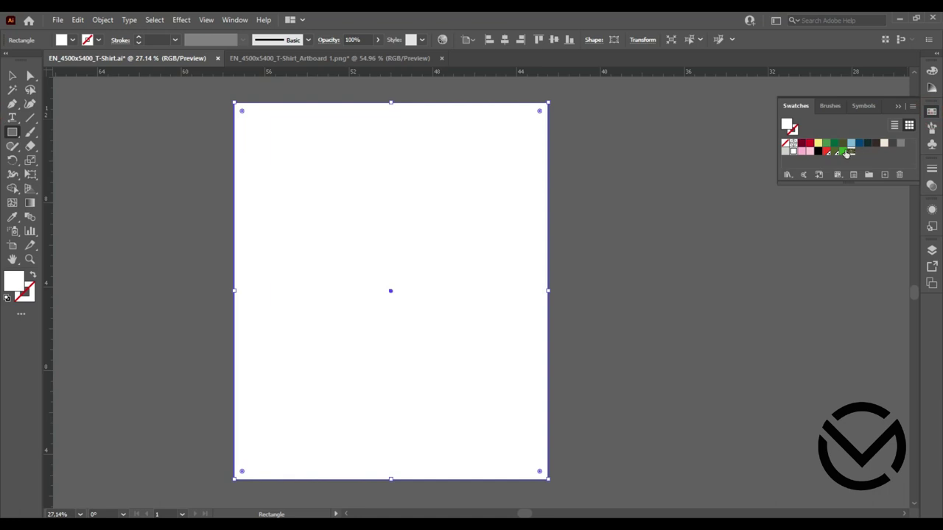
click(816, 151)
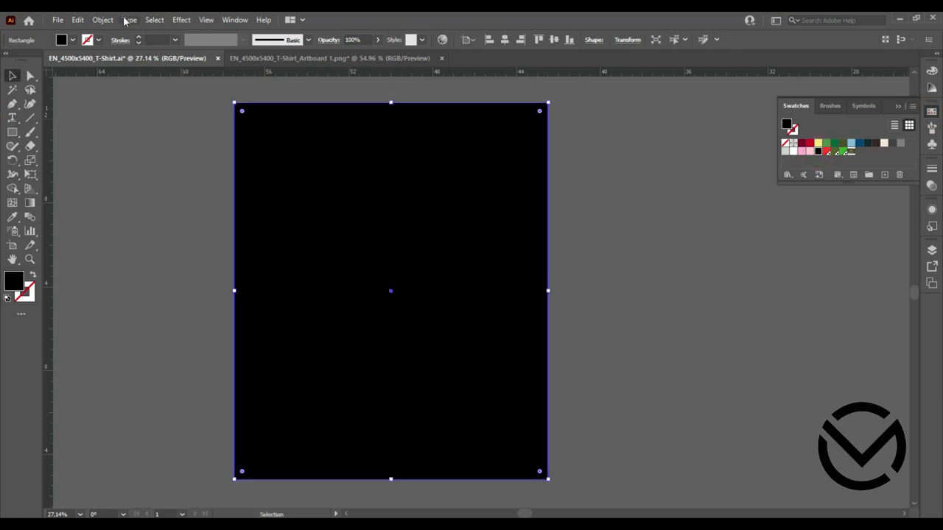
click(103, 19)
click(291, 106)
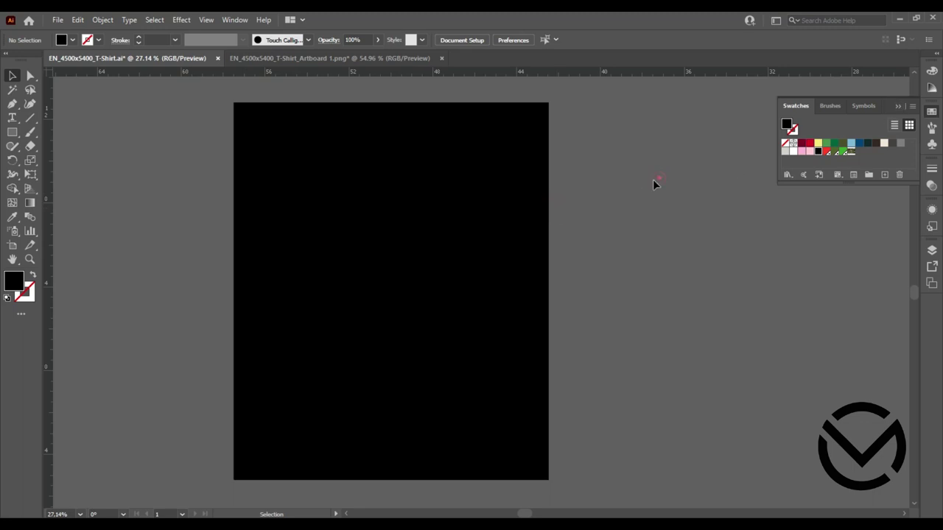
- Paste the slogan 'With A Face Like Mine You Don't Need Hair', make it white, and move it to the artboard top
key(ctrl+v)
mouse_move(482, 295)
mouse_down()
mouse_move(630, 257)
mouse_move(884, 262)
mouse_up()
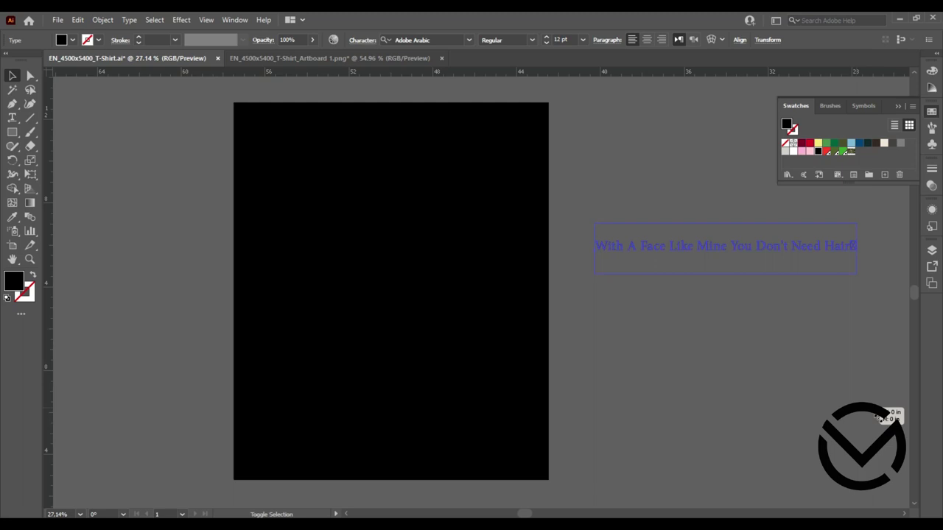
double_click(890, 249)
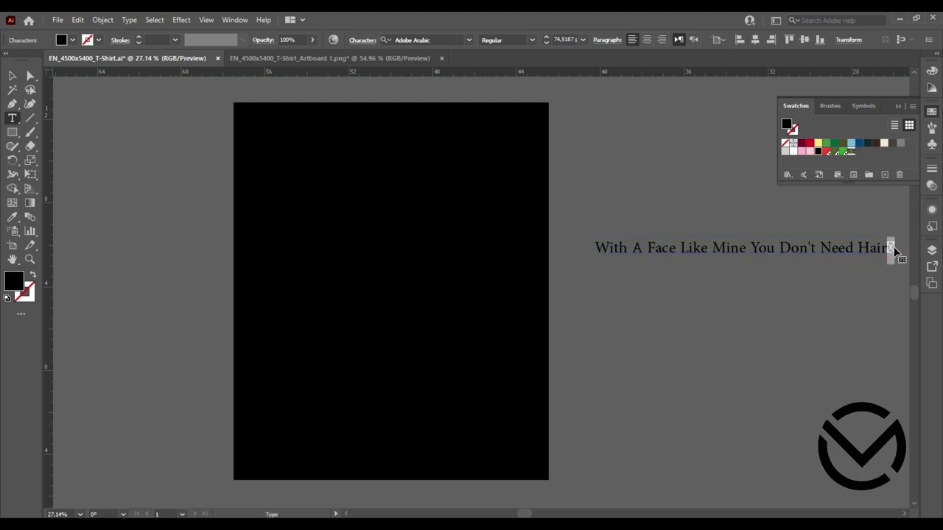
click(15, 75)
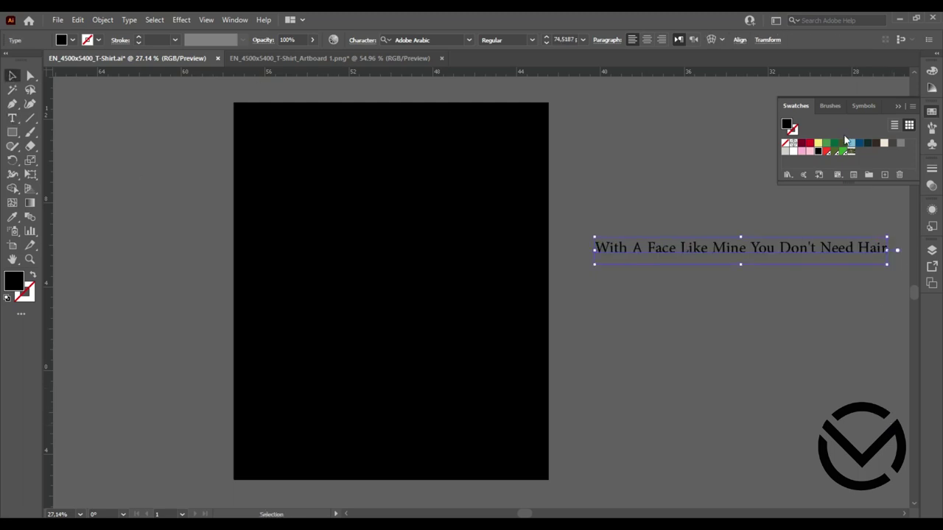
click(794, 151)
drag(781, 248, 426, 136)
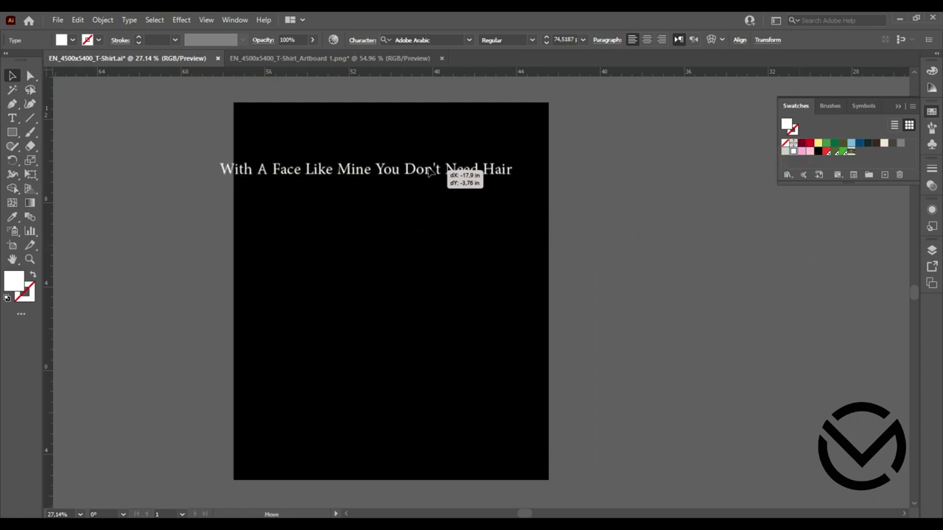
- Set the slogan in Aachen Std Bold, change it to UPPERCASE, and nudge it into place
click(469, 41)
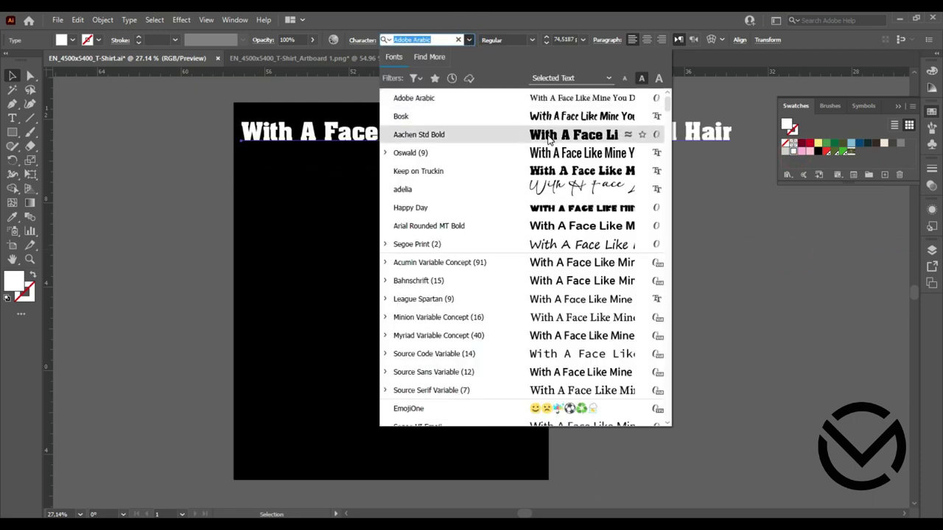
click(551, 138)
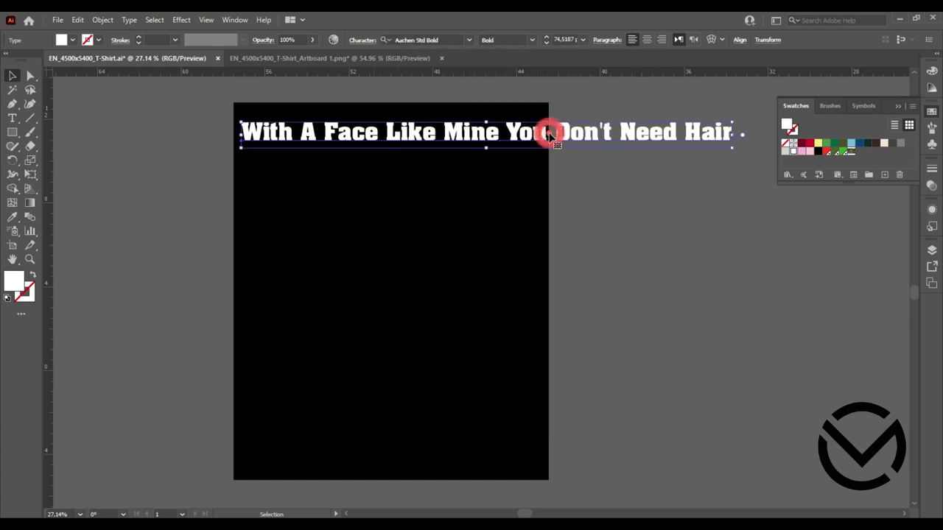
click(103, 20)
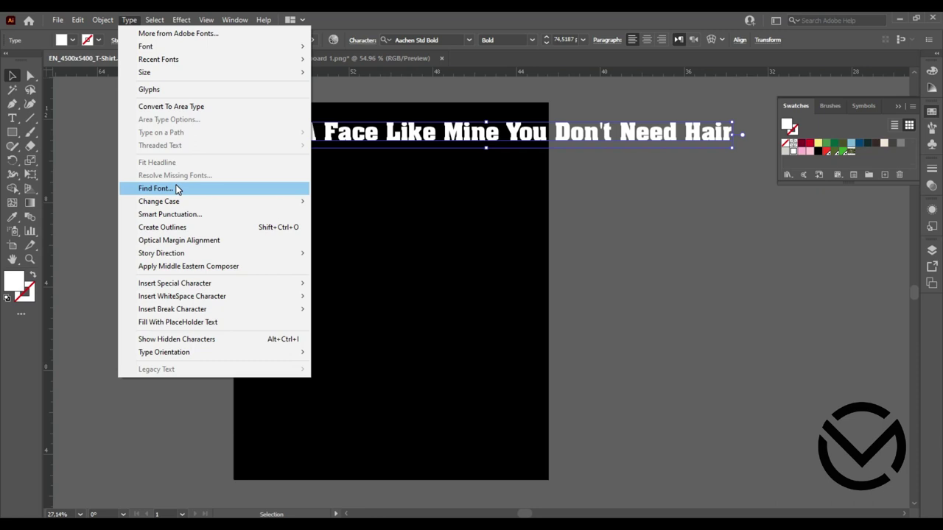
click(339, 202)
click(486, 153)
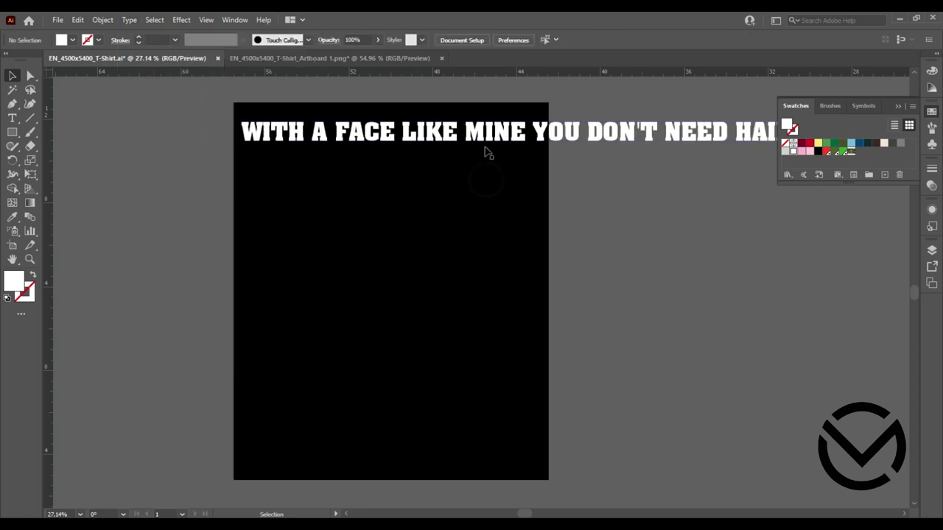
mouse_move(462, 142)
mouse_down()
mouse_move(475, 135)
mouse_move(488, 227)
mouse_up()
- Trim the first line down to WITH A FACE
click(438, 125)
double_click(410, 122)
drag(411, 122, 813, 131)
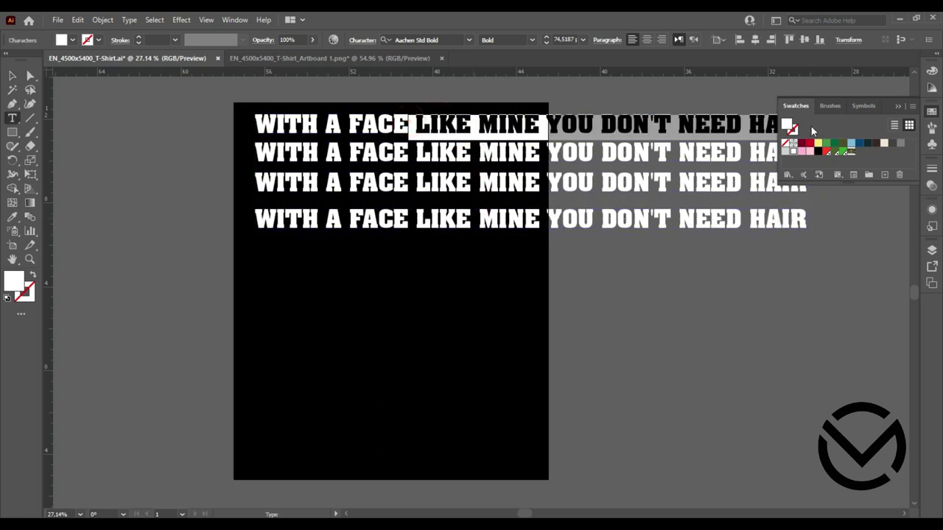
key(BackSpace)
- Cut the second line to LIKE MINE and remove WITH A FACE LIKE MINE from line three
drag(417, 153, 251, 153)
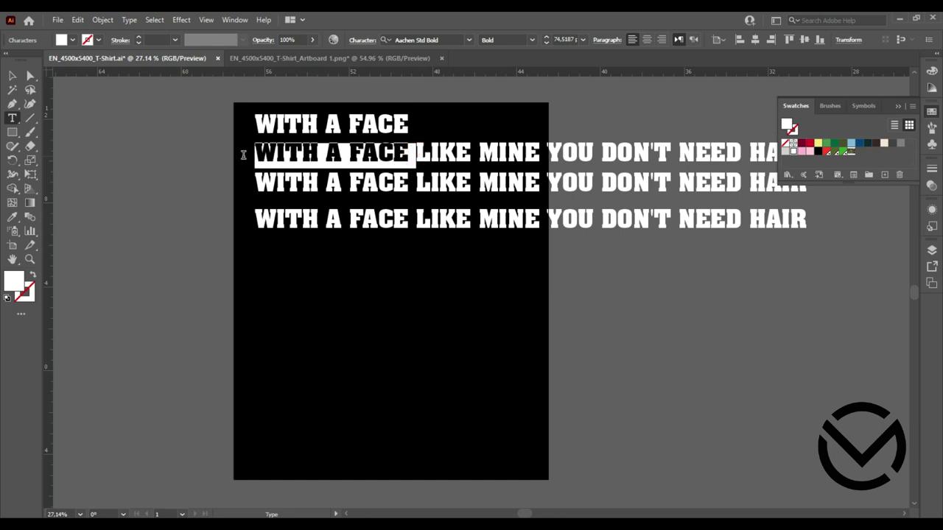
key(BackSpace)
drag(382, 153, 646, 153)
key(BackSpace)
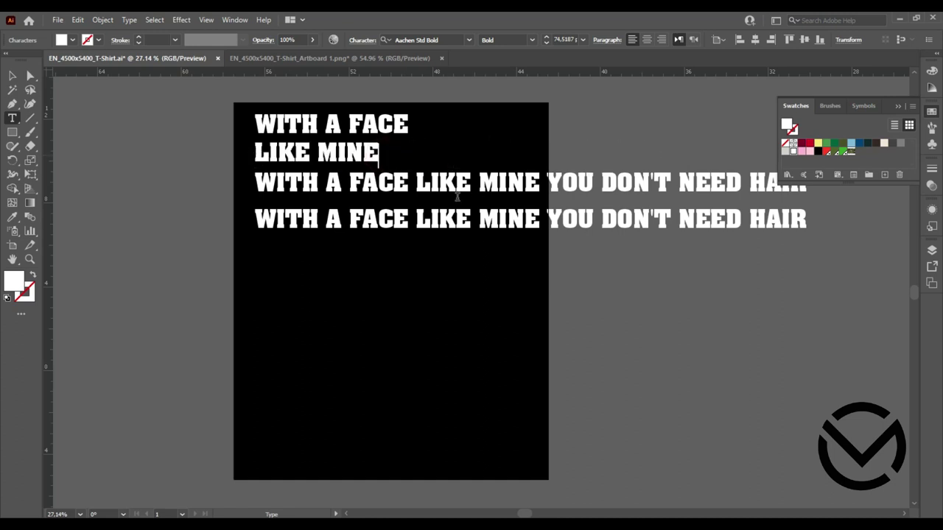
drag(550, 181, 248, 187)
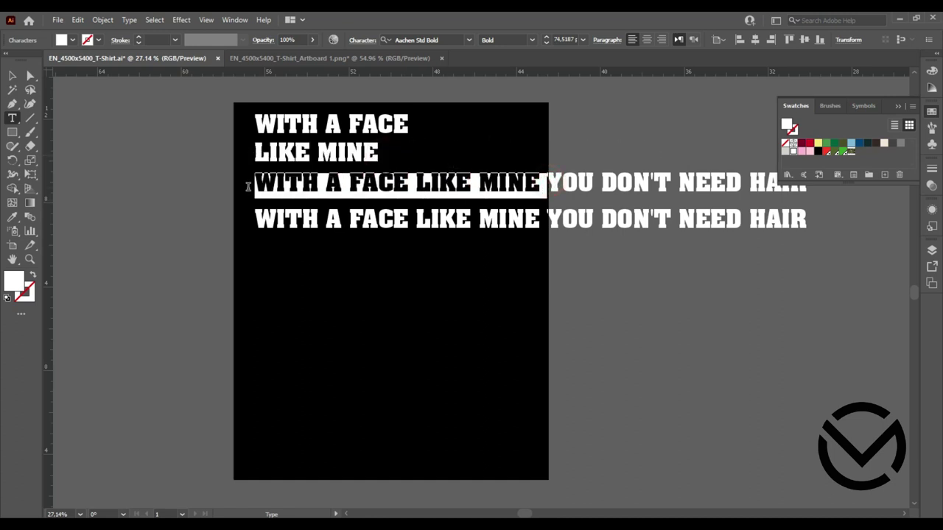
key(BackSpace)
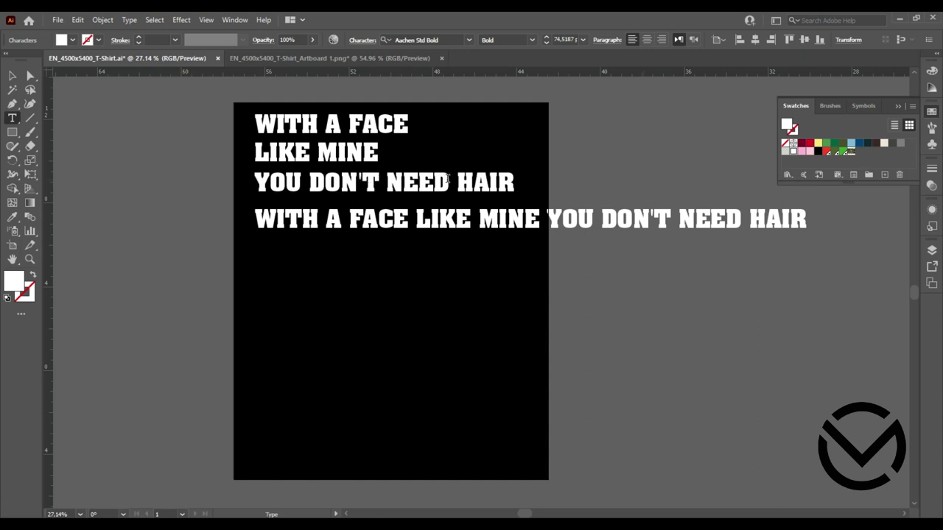
- Trim line three to YOU DON'T and line four to NEED HAIR
drag(379, 180, 310, 183)
click(379, 184)
drag(379, 184, 542, 184)
key(BackSpace)
drag(682, 223, 249, 219)
key(BackSpace)
- Centre the text block, enlarge WITH A FACE across the top, and place LIKE MINE beneath it
click(11, 78)
click(423, 187)
drag(442, 103, 408, 174)
drag(376, 217, 422, 298)
click(498, 271)
drag(438, 210, 412, 148)
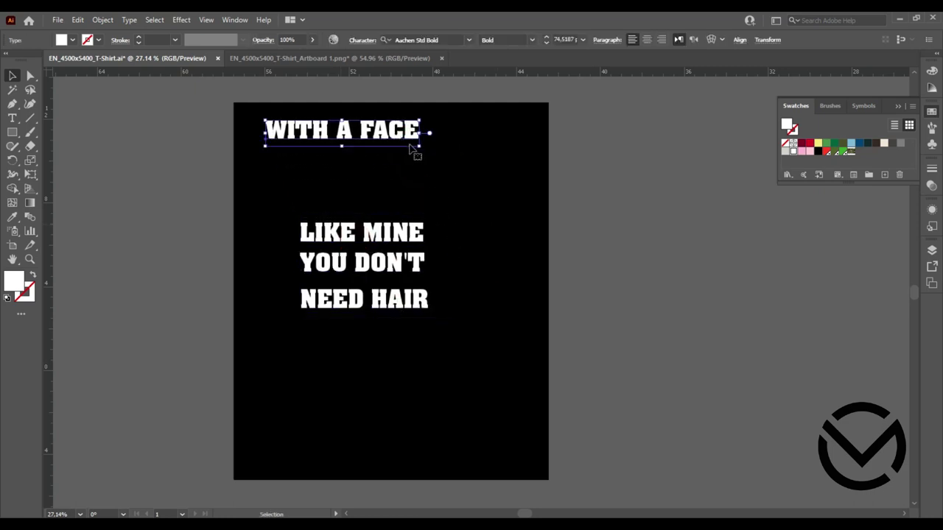
drag(421, 147, 529, 265)
drag(488, 146, 482, 158)
mouse_move(419, 230)
mouse_down()
mouse_move(380, 190)
mouse_move(479, 319)
mouse_move(520, 352)
mouse_up()
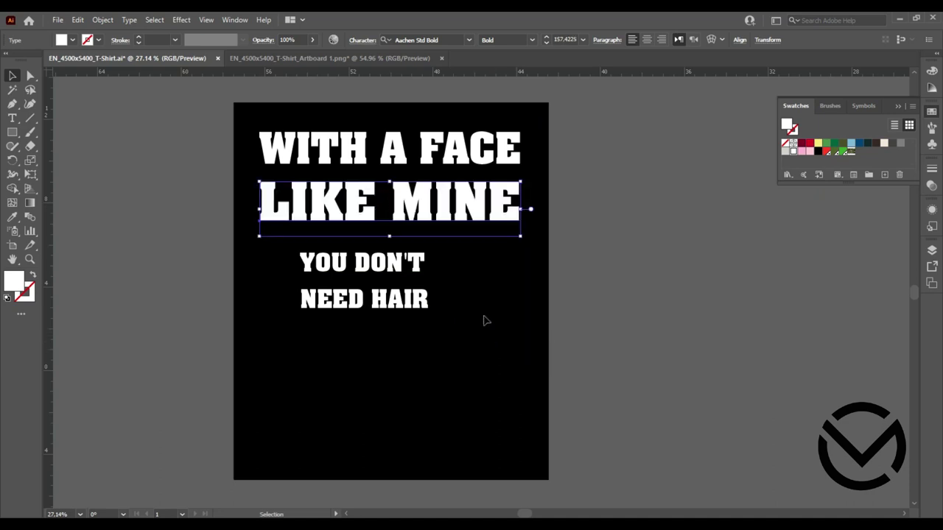
- Enlarge YOU DON'T and NEED HAIR and stack them beneath LIKE MINE
click(449, 284)
drag(422, 299, 425, 328)
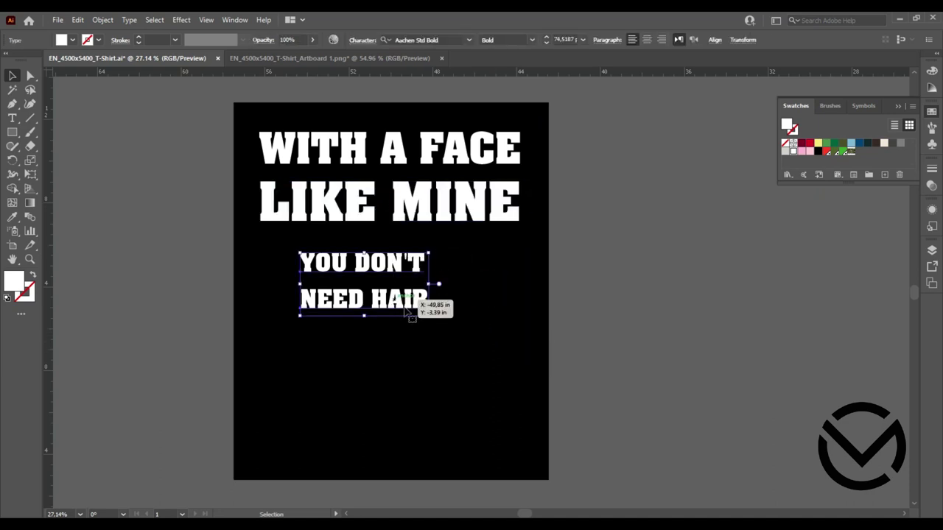
click(467, 322)
mouse_move(396, 294)
mouse_down()
mouse_move(356, 250)
mouse_move(518, 375)
mouse_up()
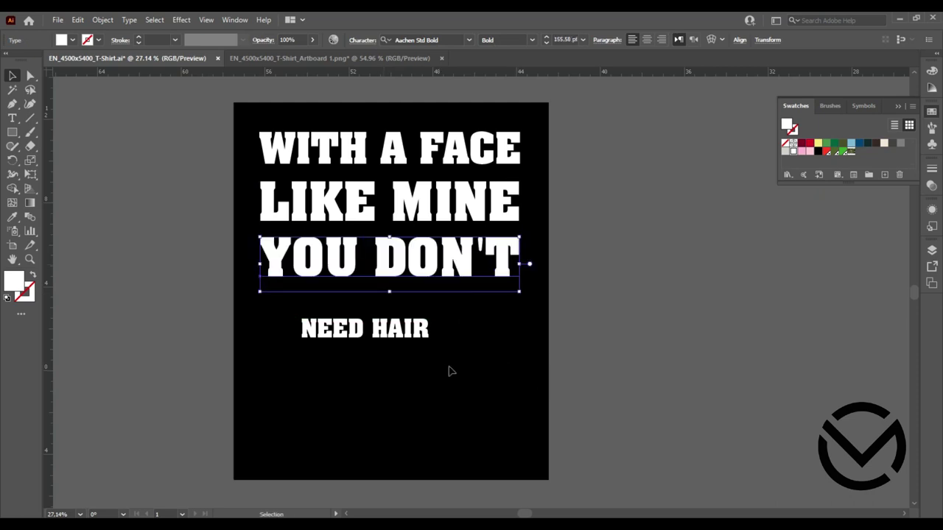
click(446, 368)
mouse_move(395, 340)
mouse_down()
mouse_move(353, 317)
mouse_move(365, 311)
mouse_move(520, 483)
mouse_up()
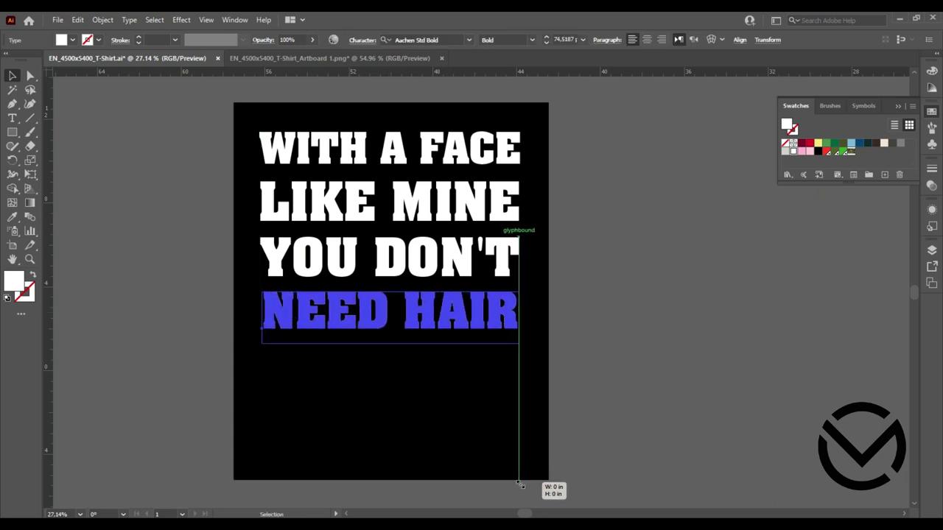
click(446, 413)
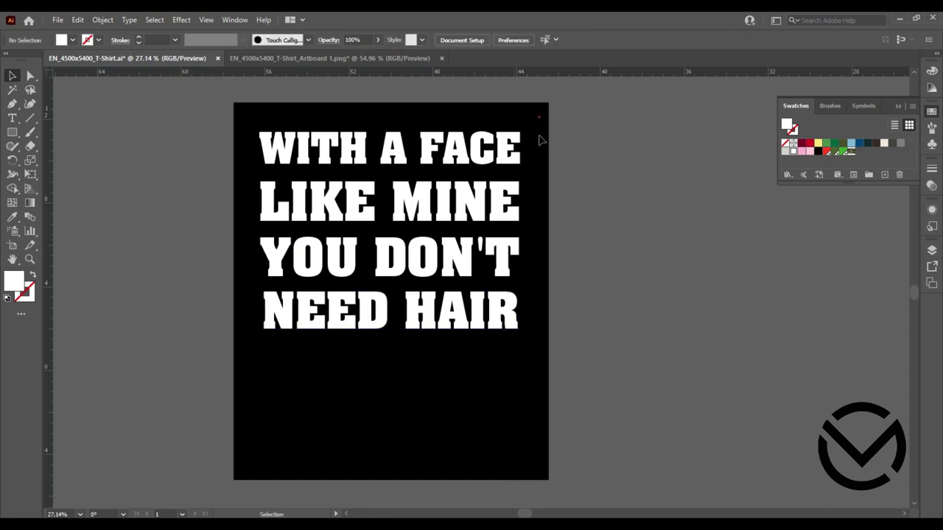
- Scale the four-line block up to fill the artboard and centre it
drag(538, 140, 326, 372)
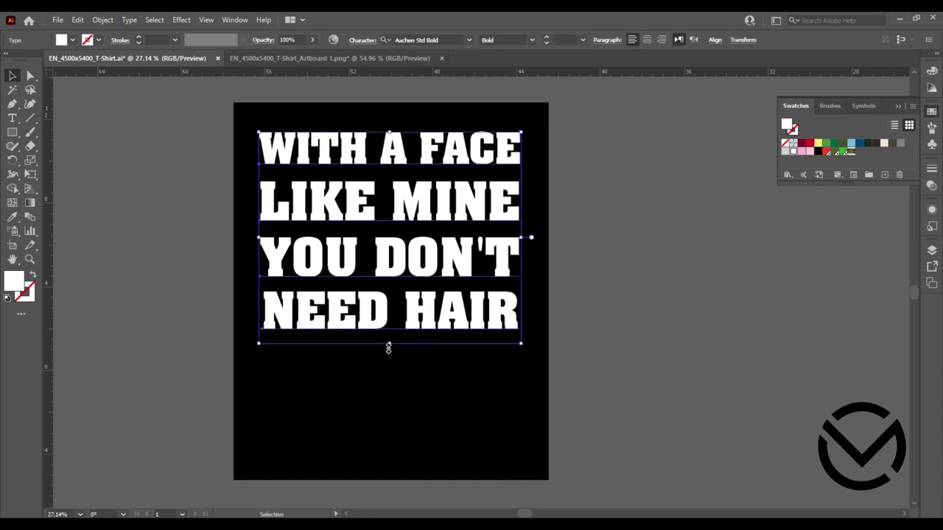
drag(389, 348, 390, 374)
drag(416, 341, 413, 358)
click(416, 417)
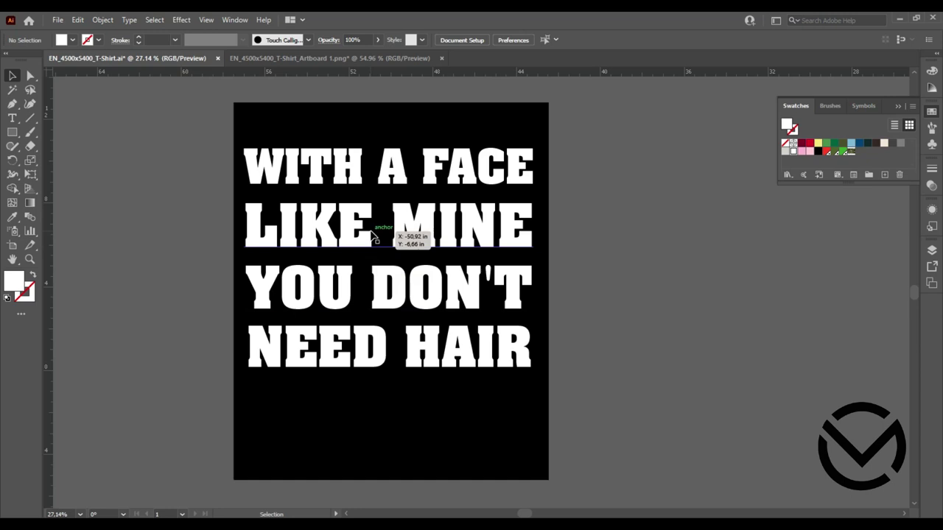
- Change the slogan font to Keep on Truckin
click(386, 287)
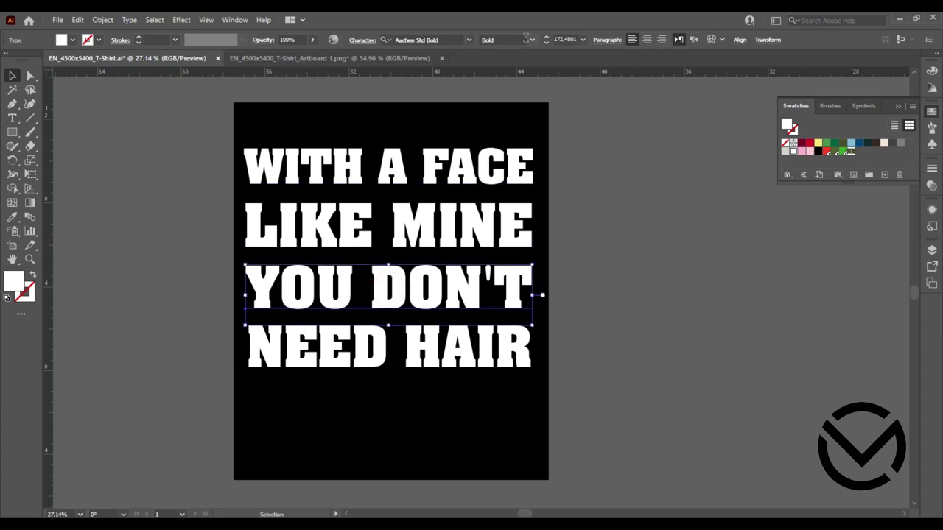
click(471, 40)
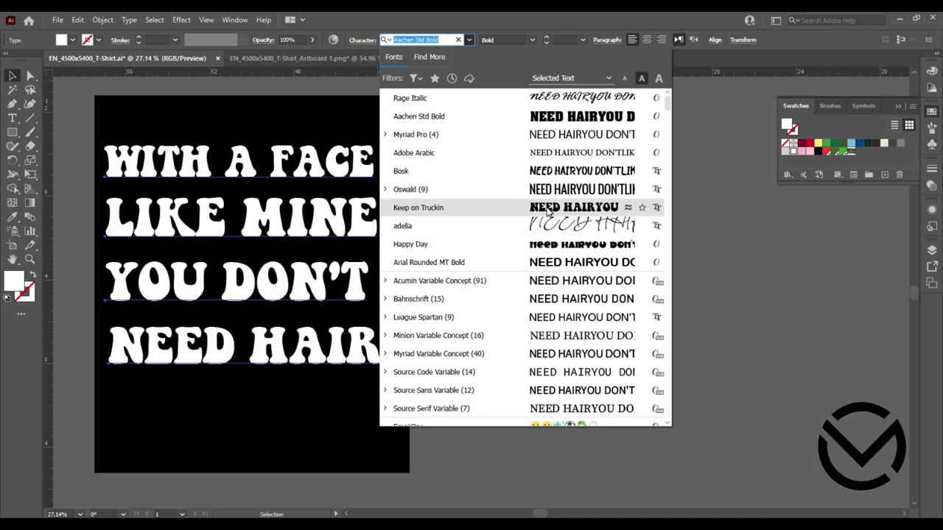
click(547, 210)
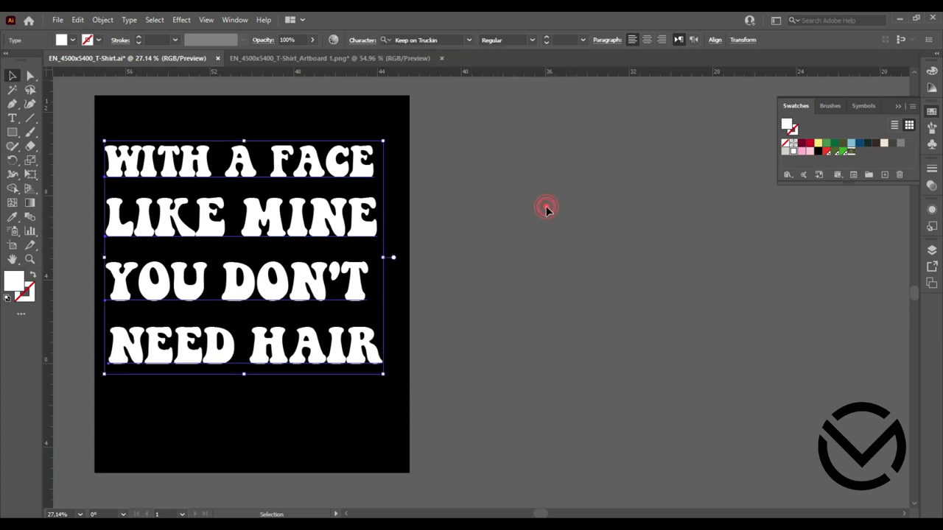
click(363, 397)
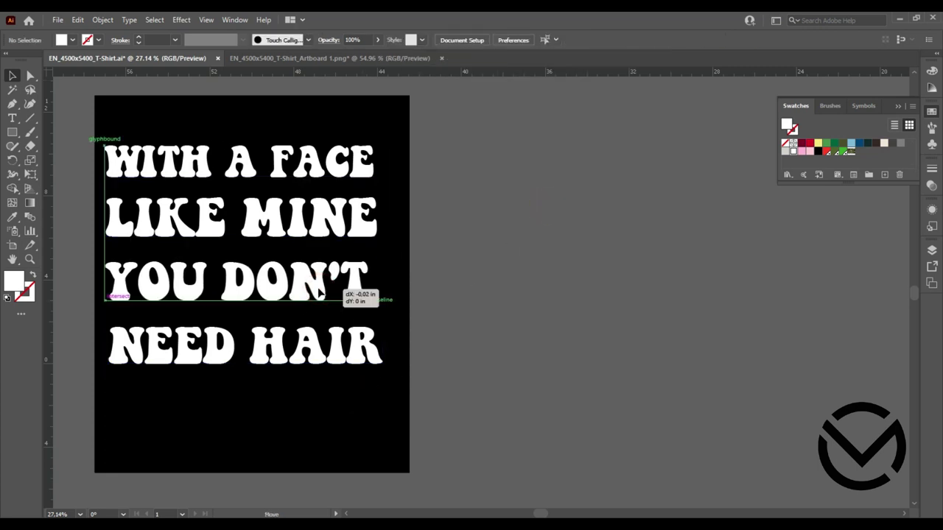
- Resize YOU DON'T and NEED HAIR to match the other lines' width and left edge
click(364, 312)
drag(369, 314, 379, 319)
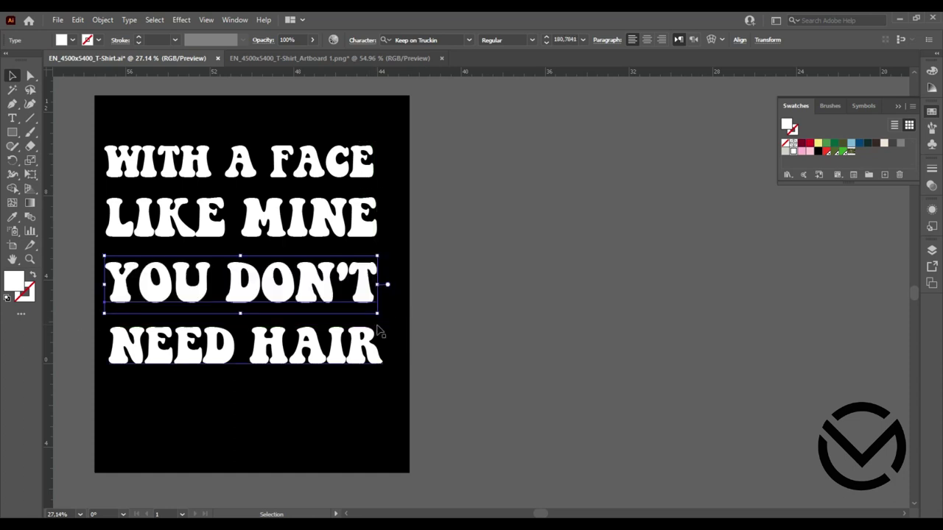
click(309, 418)
drag(226, 372, 287, 372)
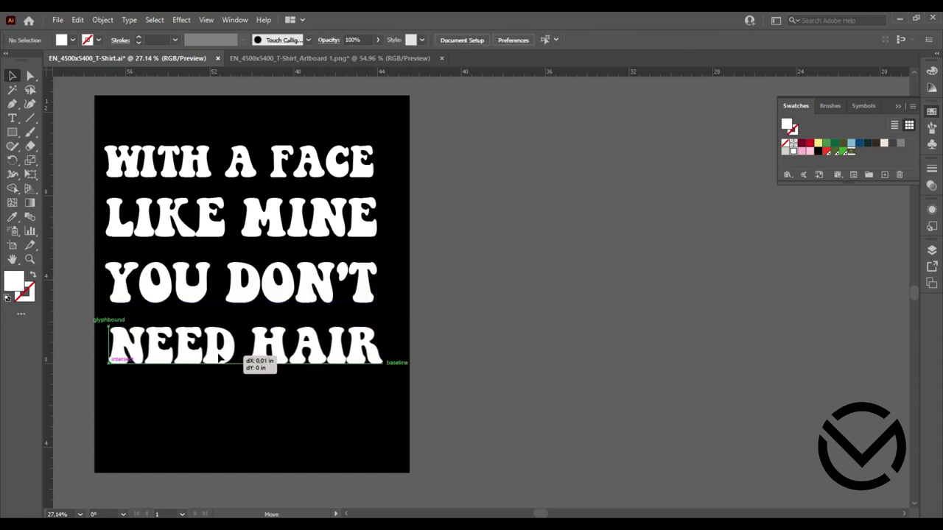
drag(382, 375, 377, 371)
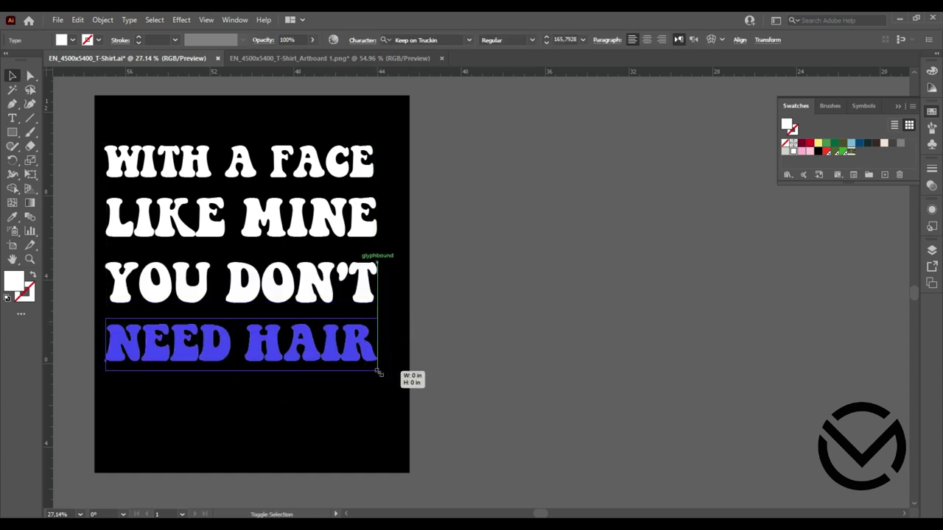
click(335, 414)
drag(315, 407, 299, 120)
click(316, 103)
- Close the gaps between lines, enlarge all four together, then select the colour circles in Artboard 1.png
drag(302, 225, 305, 215)
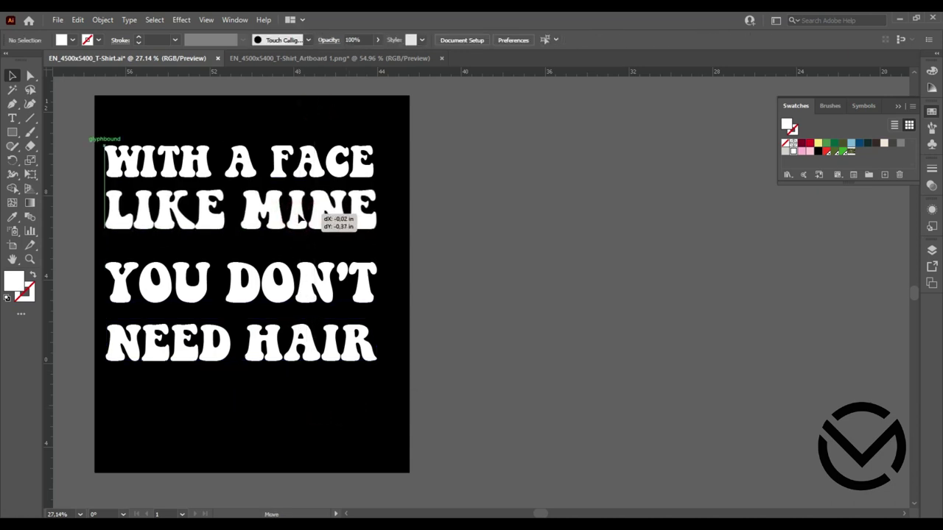
drag(308, 288, 312, 271)
click(273, 383)
drag(275, 358, 274, 333)
drag(345, 116, 288, 401)
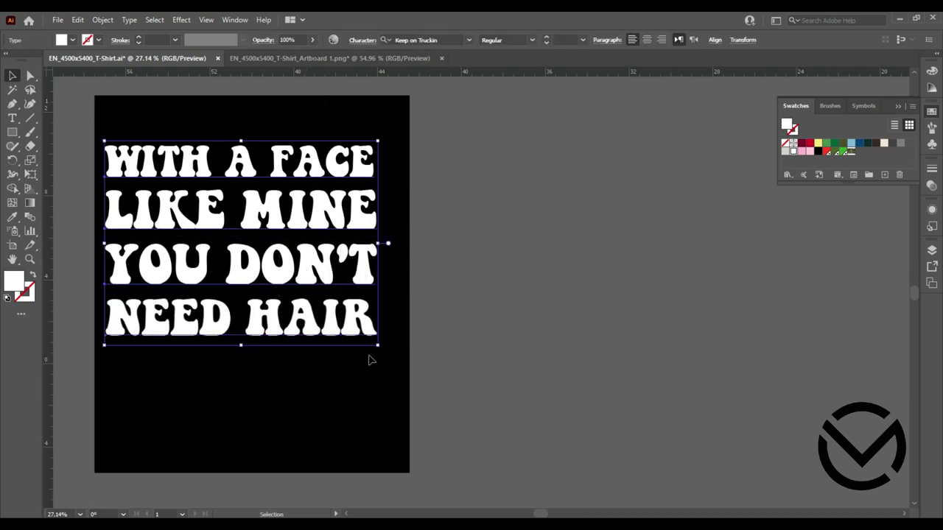
drag(378, 348, 400, 415)
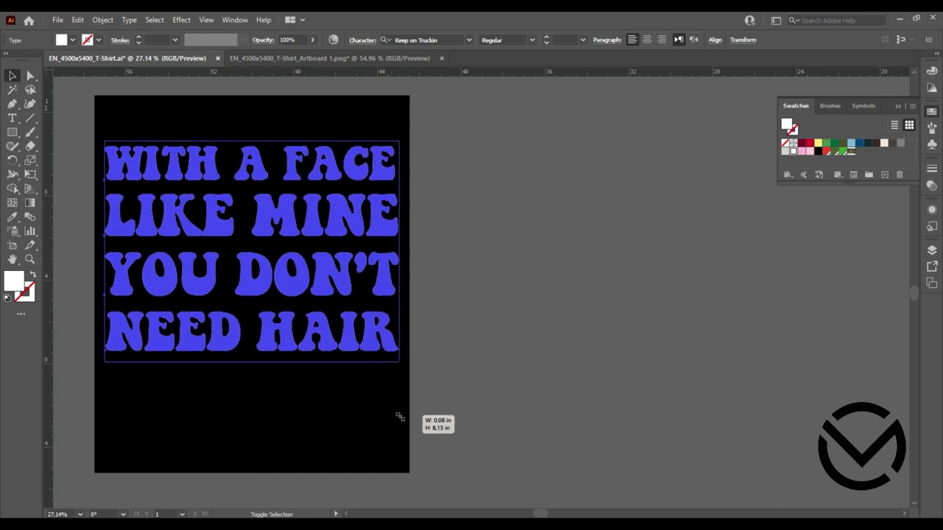
click(350, 401)
click(409, 59)
mouse_move(554, 105)
mouse_down()
mouse_move(472, 427)
mouse_move(509, 326)
mouse_up()
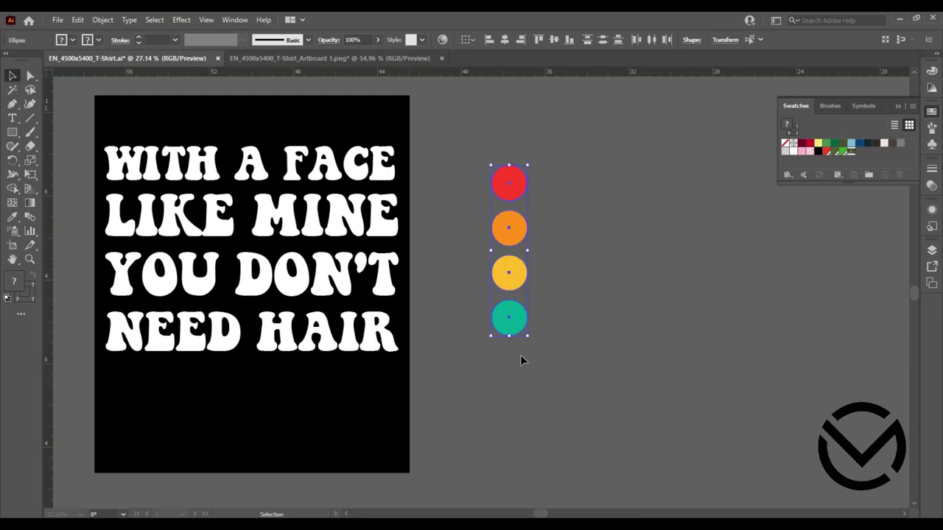
- Eyedrop red onto WITH A FACE and orange onto LIKE MINE from the circles
click(570, 293)
click(339, 158)
key(i)
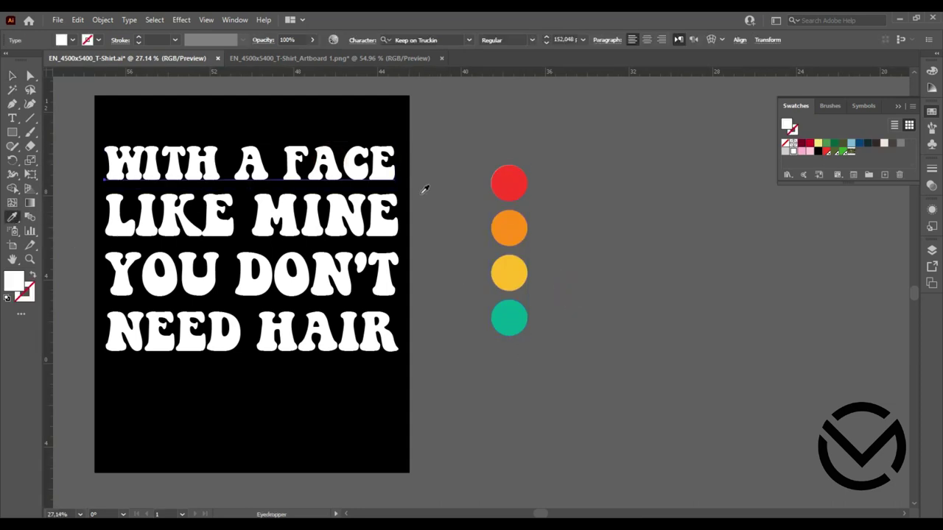
click(519, 186)
click(12, 75)
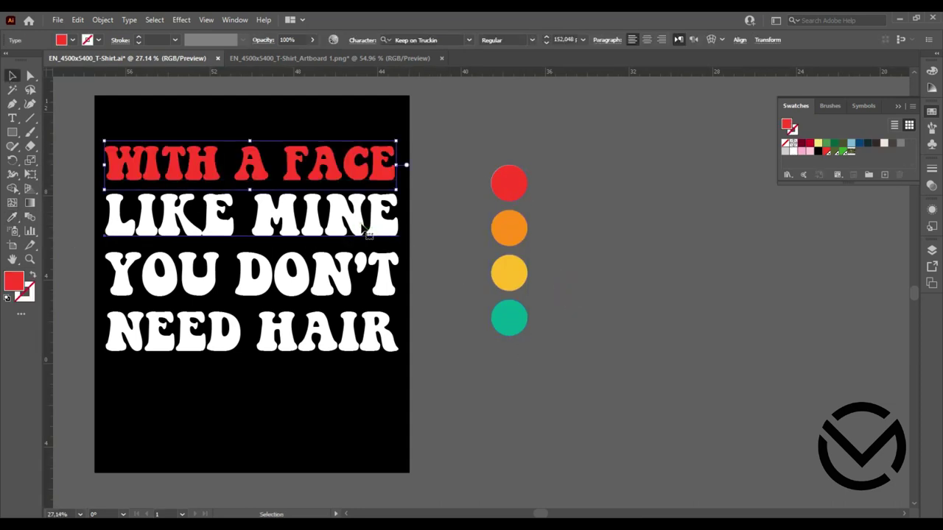
click(361, 221)
click(11, 218)
click(507, 228)
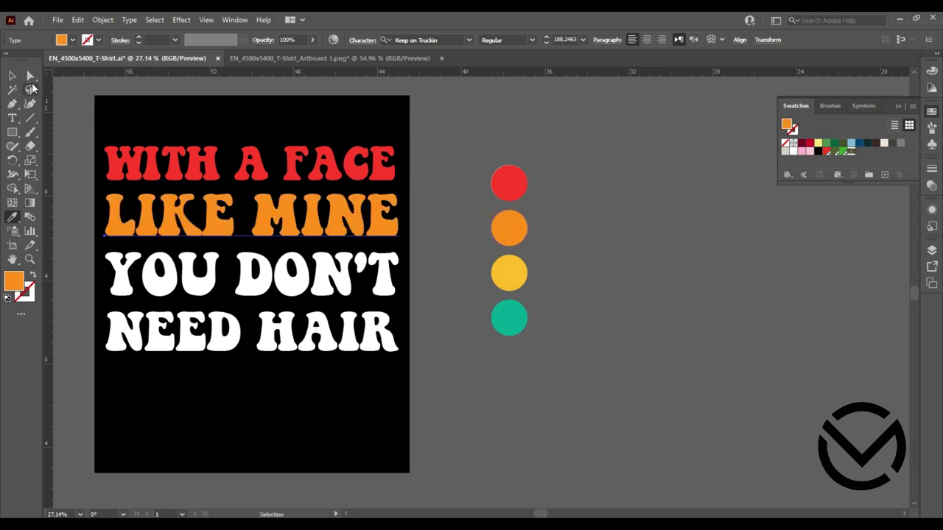
click(12, 75)
- Eyedrop yellow onto YOU DON'T and teal onto NEED HAIR from the circles
click(510, 272)
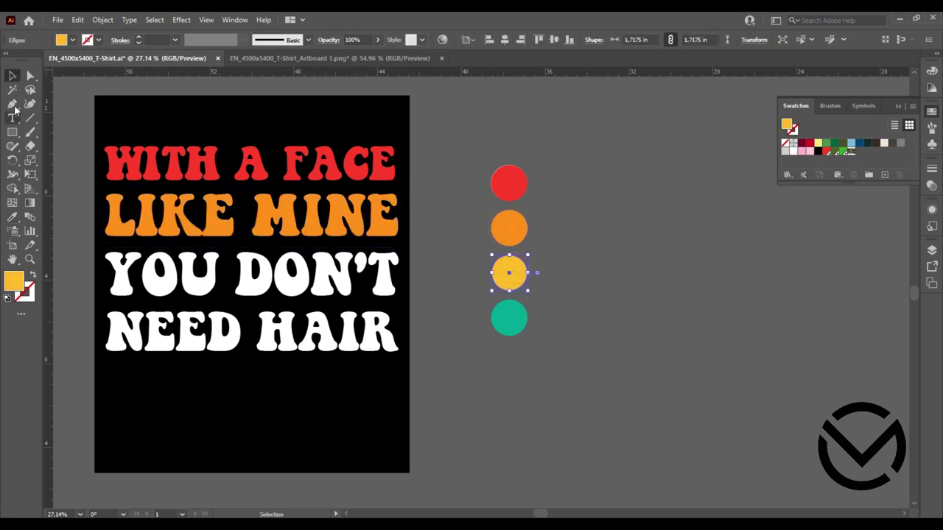
click(160, 287)
click(12, 217)
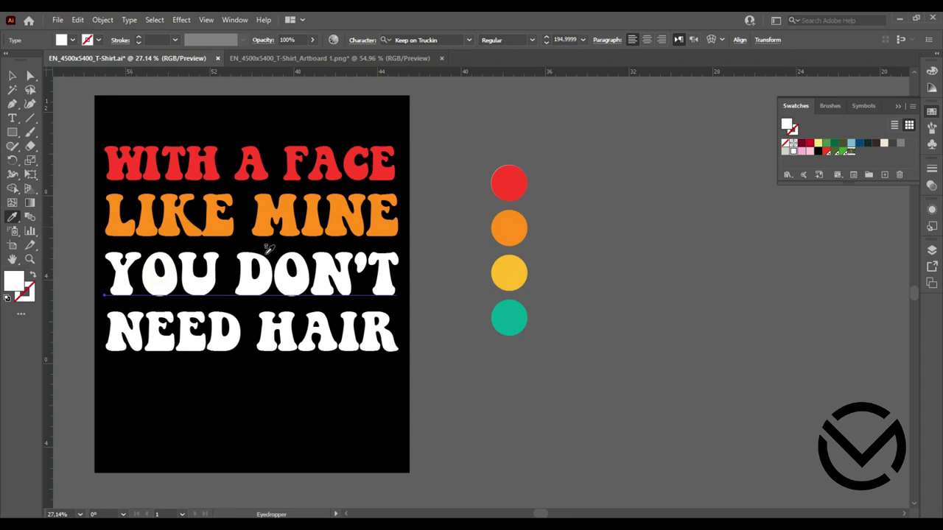
click(514, 273)
click(12, 76)
click(158, 405)
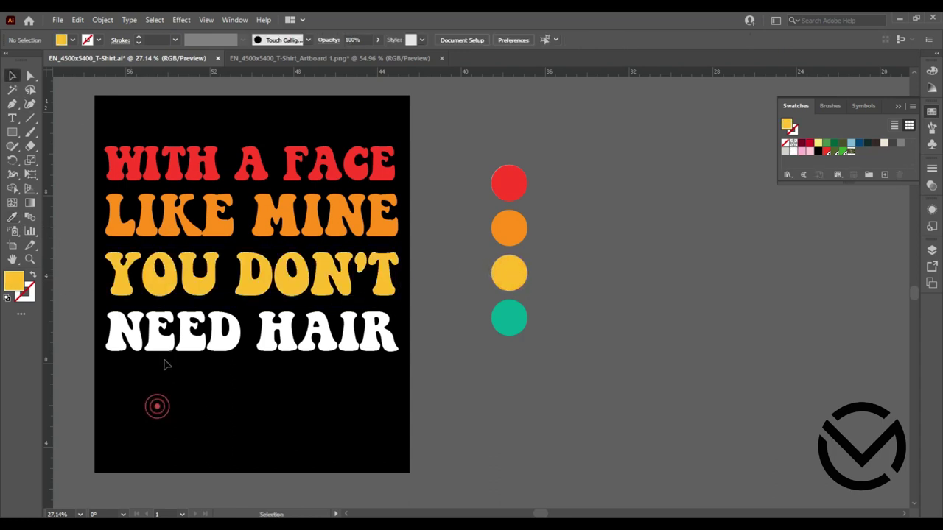
click(162, 343)
click(12, 217)
click(516, 321)
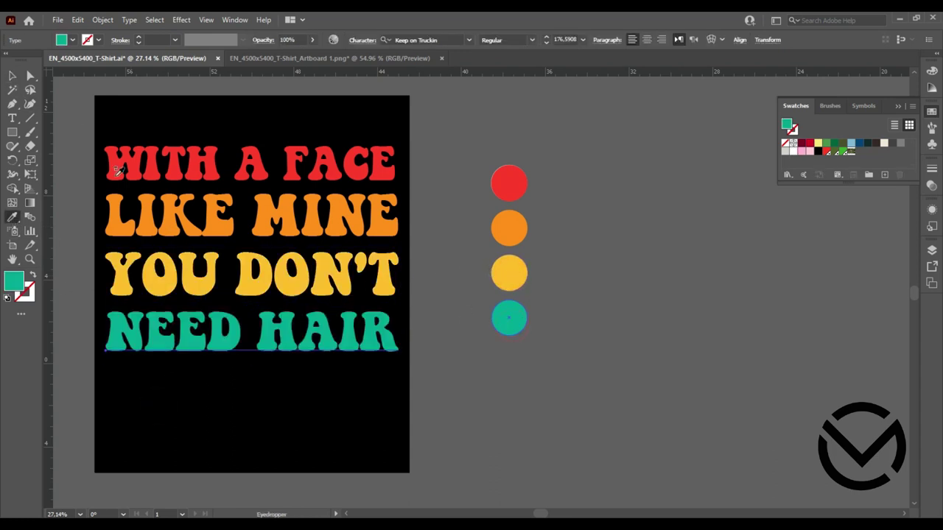
click(12, 75)
- Move the four colour circles further right, away from the artboard
drag(442, 125, 561, 366)
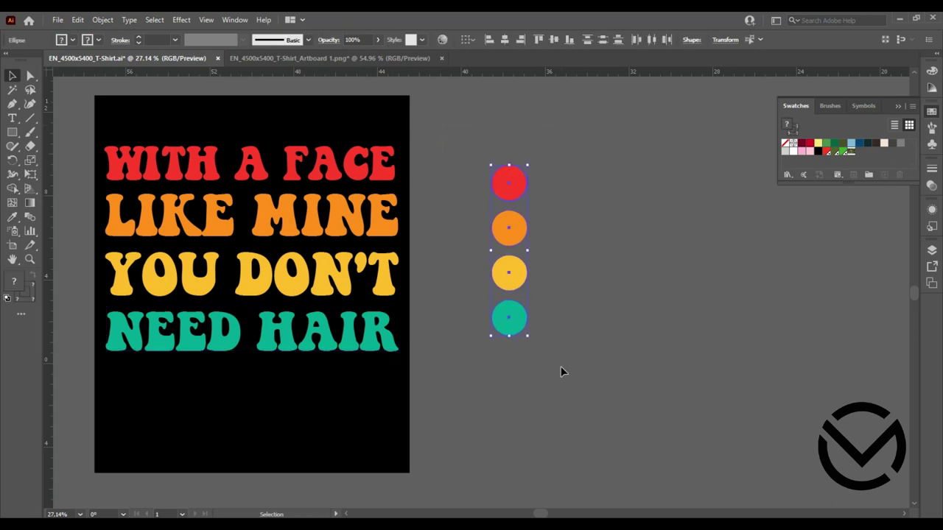
click(561, 372)
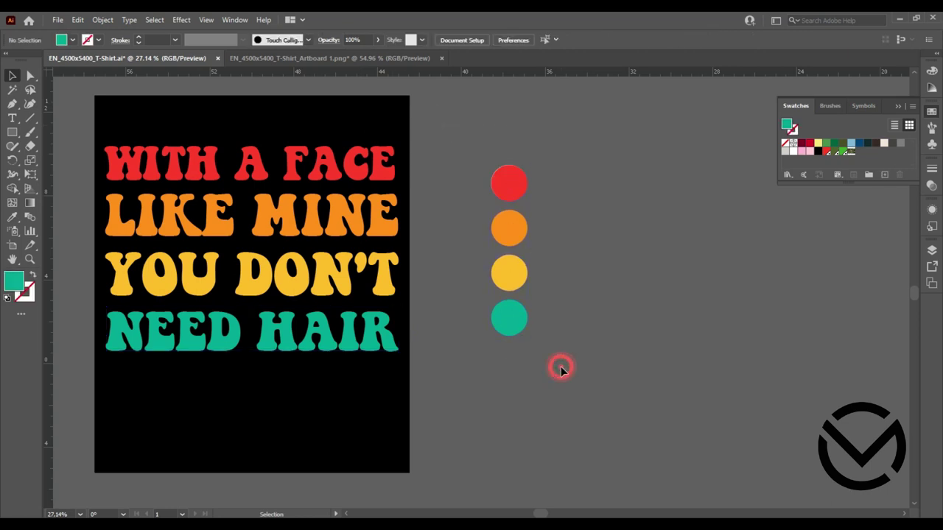
drag(508, 128, 699, 356)
drag(508, 273, 814, 318)
click(612, 295)
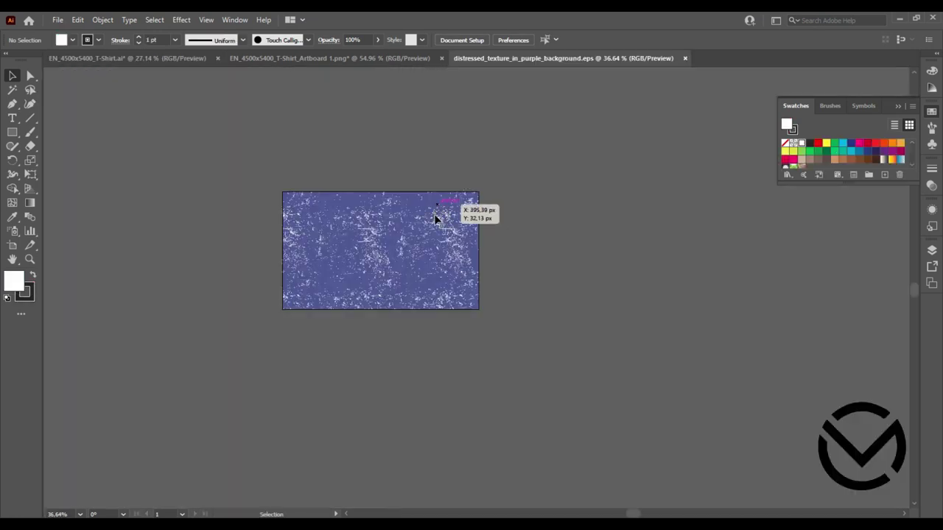
- Isolate the texture group, delete its purple fill, then return to T-Shirt.ai
drag(436, 219, 435, 212)
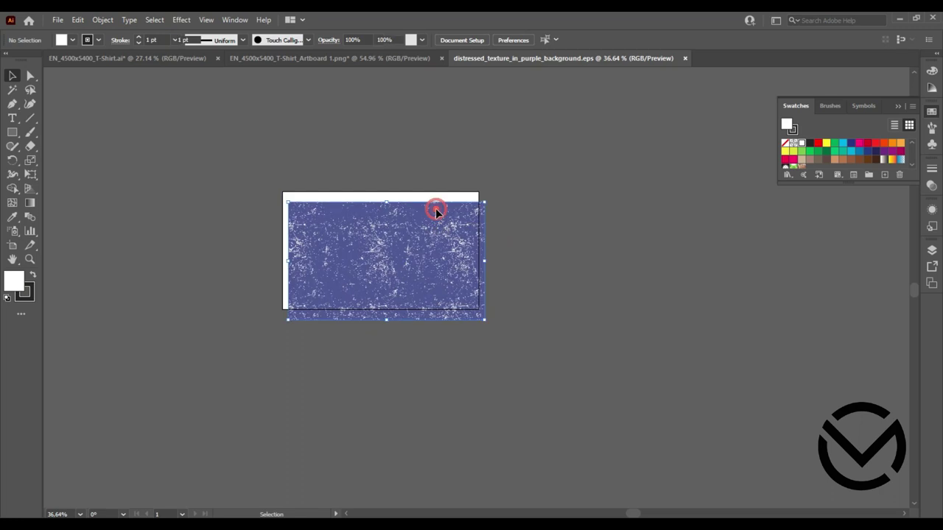
double_click(435, 212)
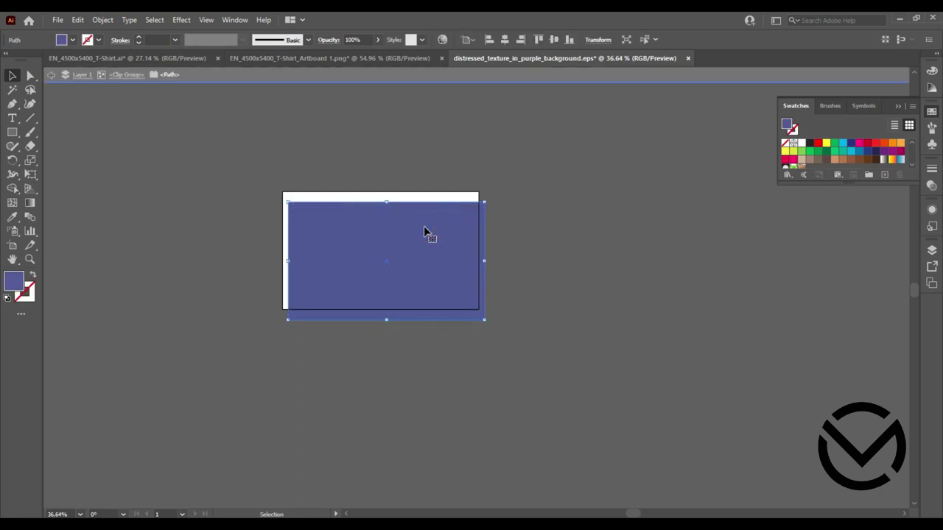
key(Delete)
double_click(202, 200)
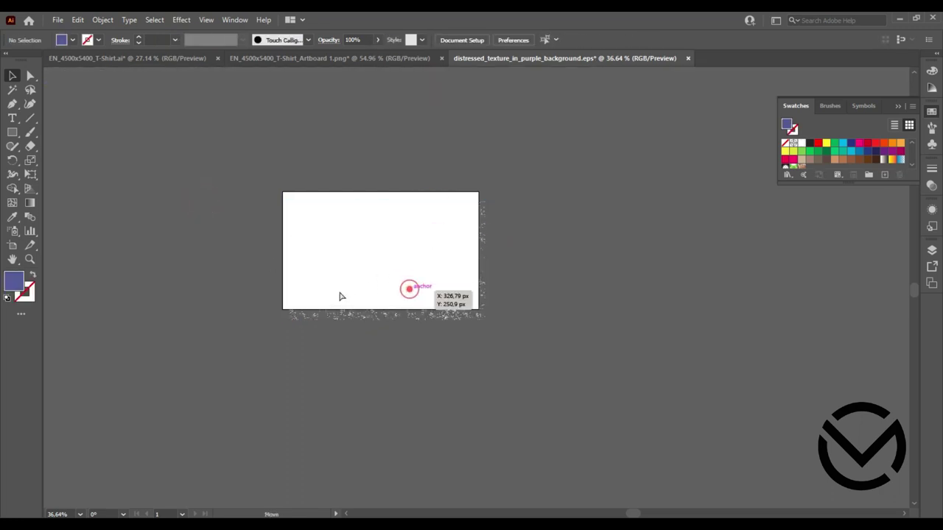
click(151, 59)
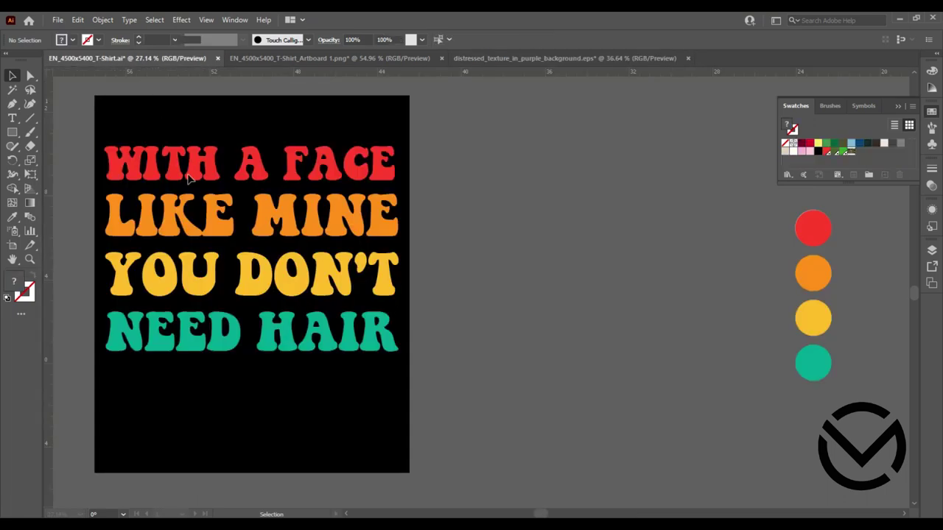
- Paste the speckle texture over the text and make it an inverted, non-clipping opacity mask
key(ctrl+v)
drag(243, 196, 404, 364)
click(447, 296)
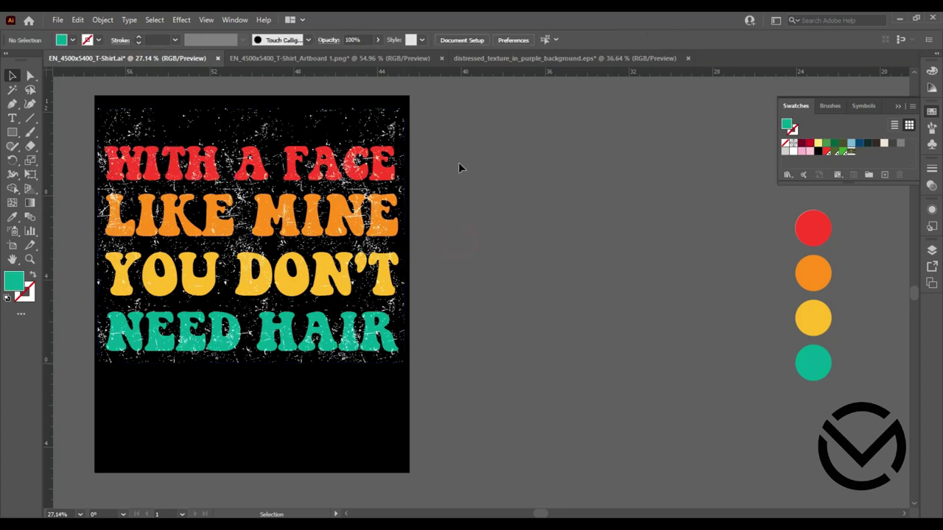
key(ctrl+a)
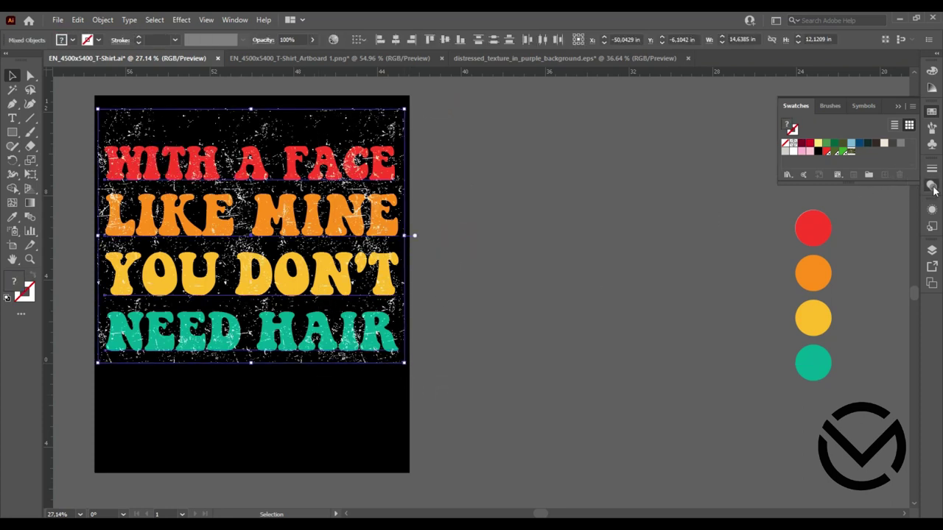
click(931, 187)
click(887, 201)
click(874, 213)
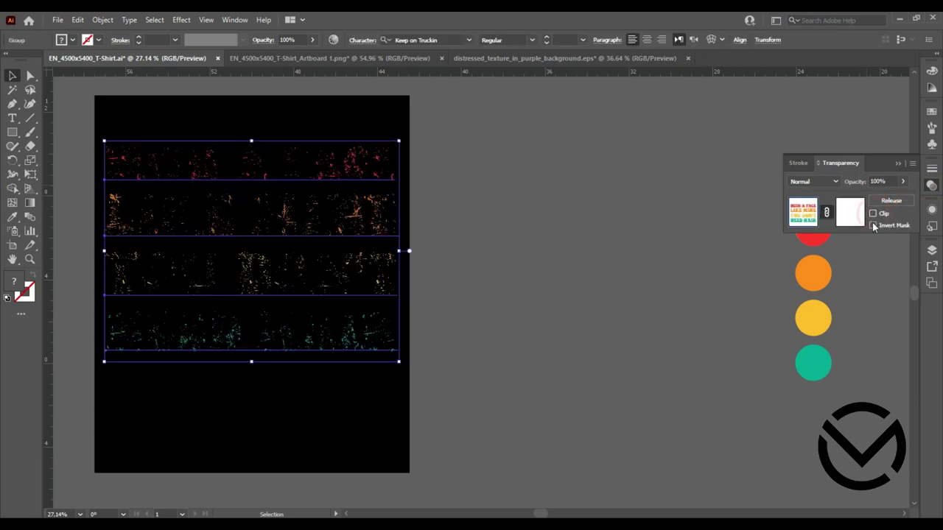
click(873, 225)
- Move the masked text slightly lower and delete the four colour circles
click(478, 172)
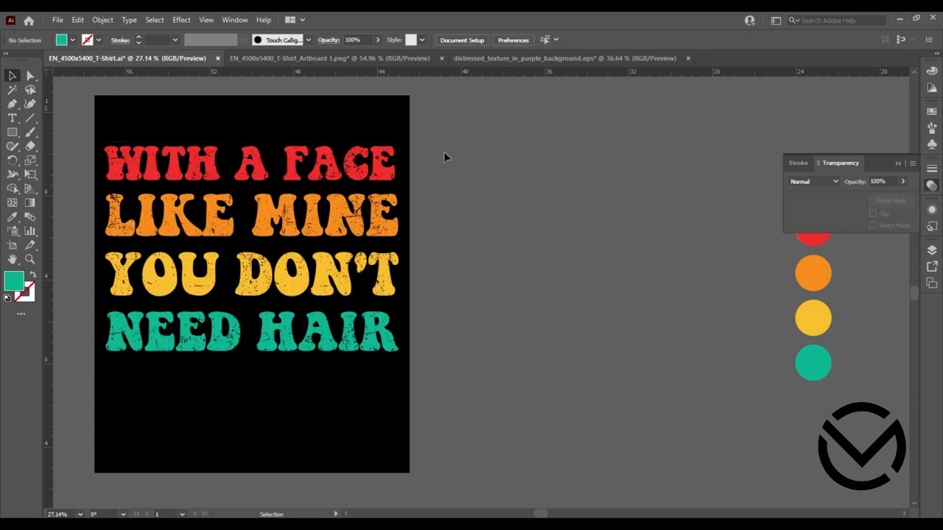
click(334, 374)
drag(324, 354, 324, 377)
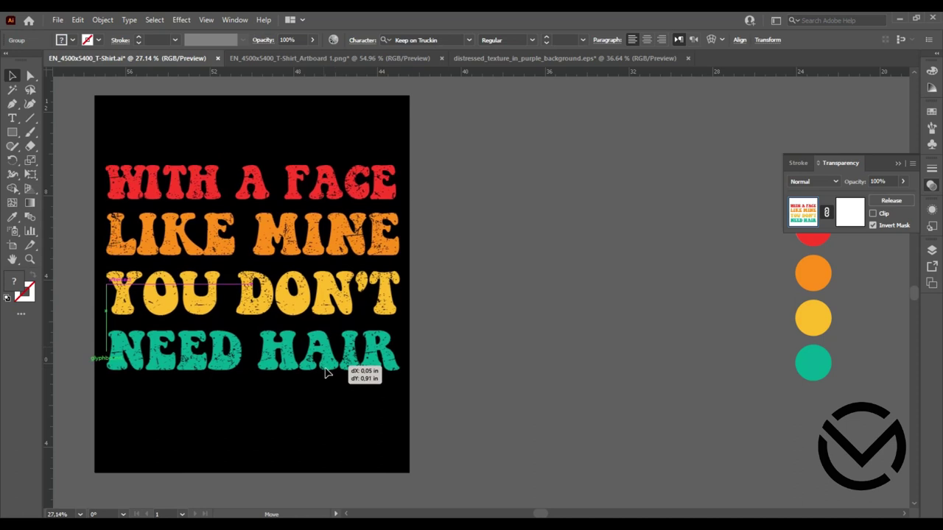
click(685, 293)
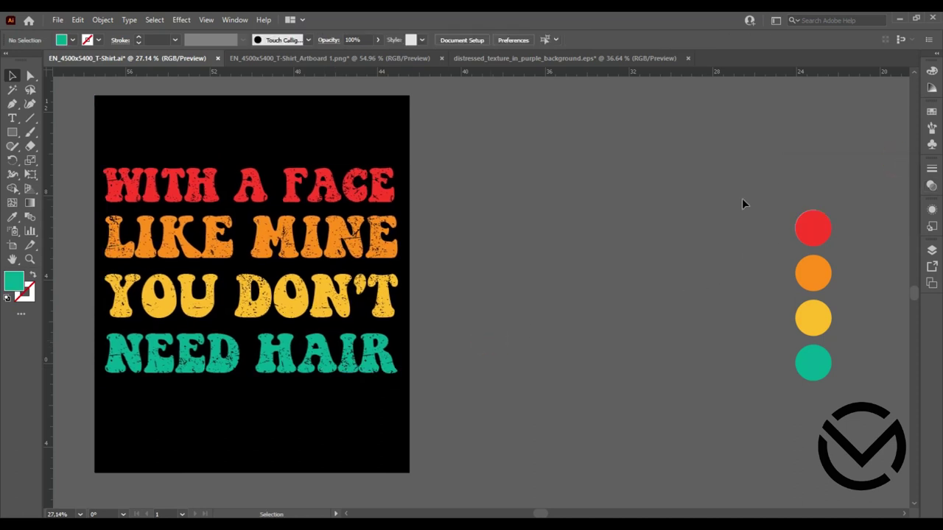
drag(742, 198, 837, 422)
key(Delete)
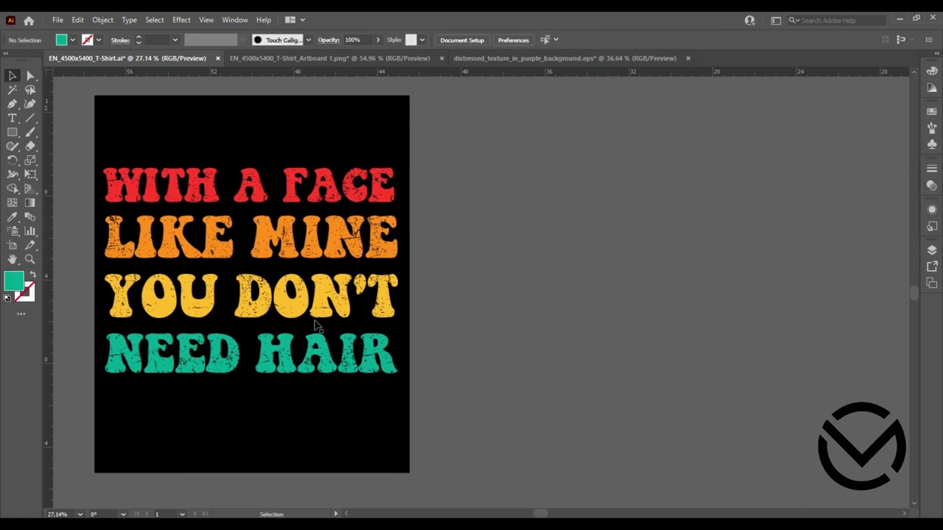